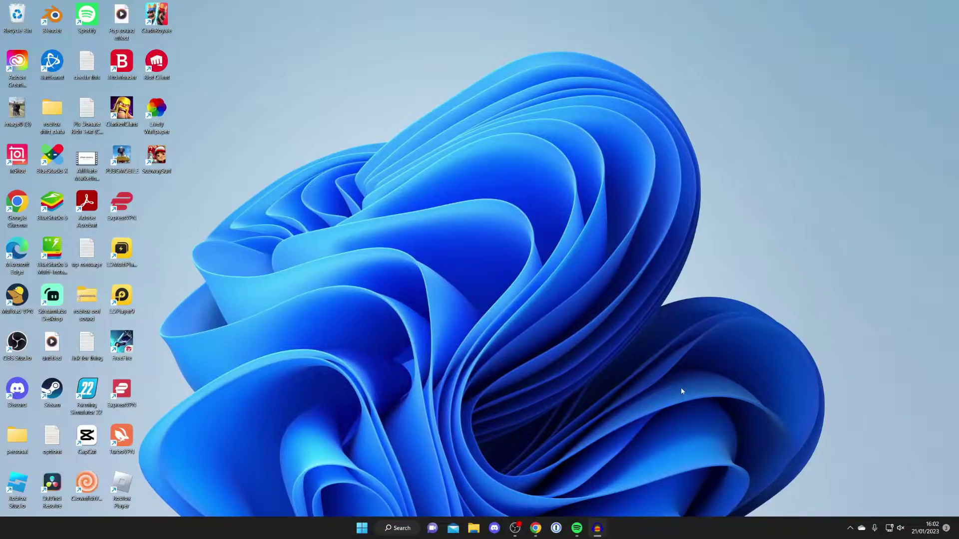
# - Search Google for 'league of legends' and open the official leagueoflegends.com/en-gb site
pyautogui.click(536, 528)
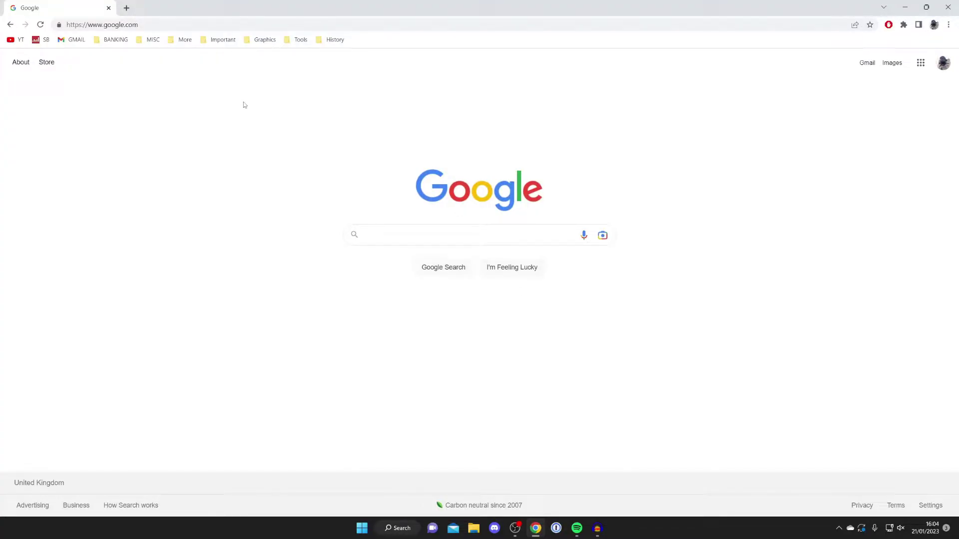
pyautogui.write('league')
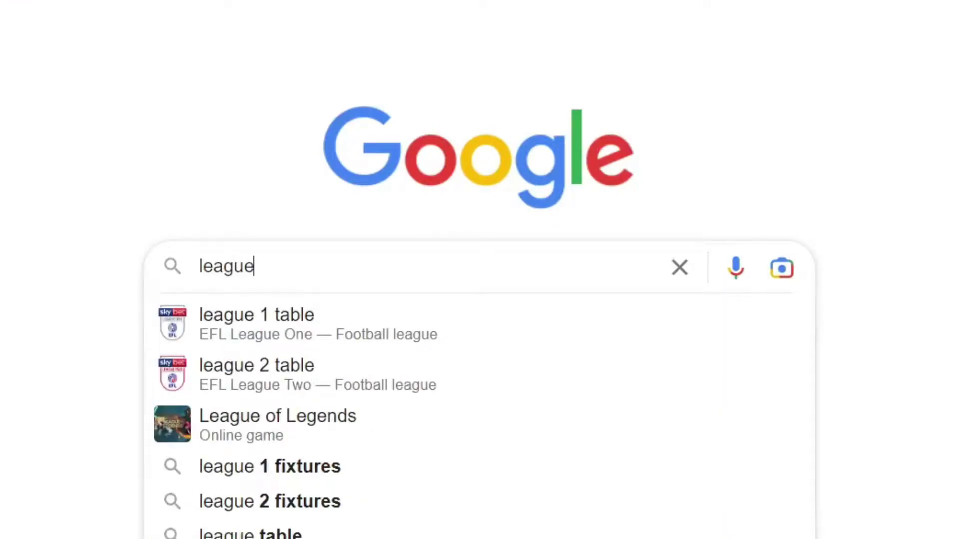
pyautogui.write(' of legends')
pyautogui.press('Return')
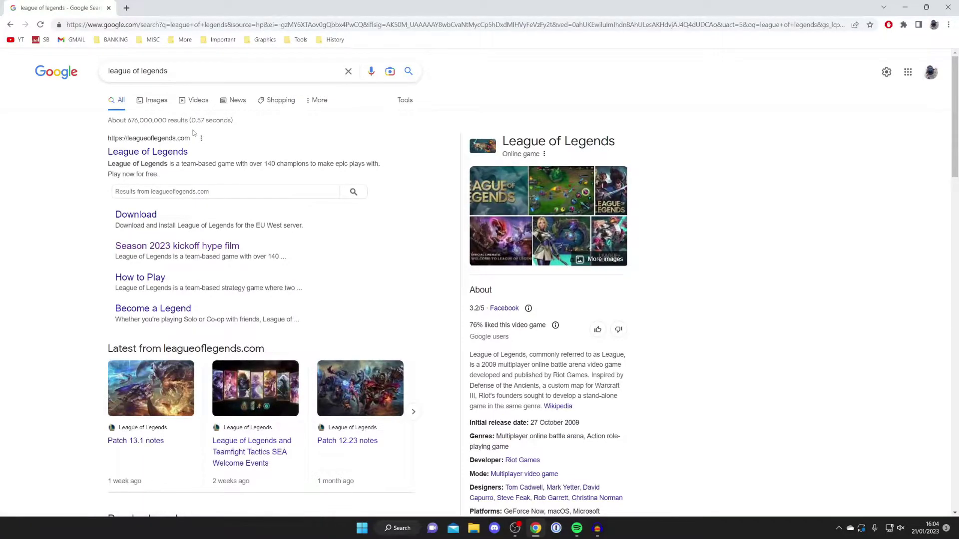
pyautogui.click(140, 156)
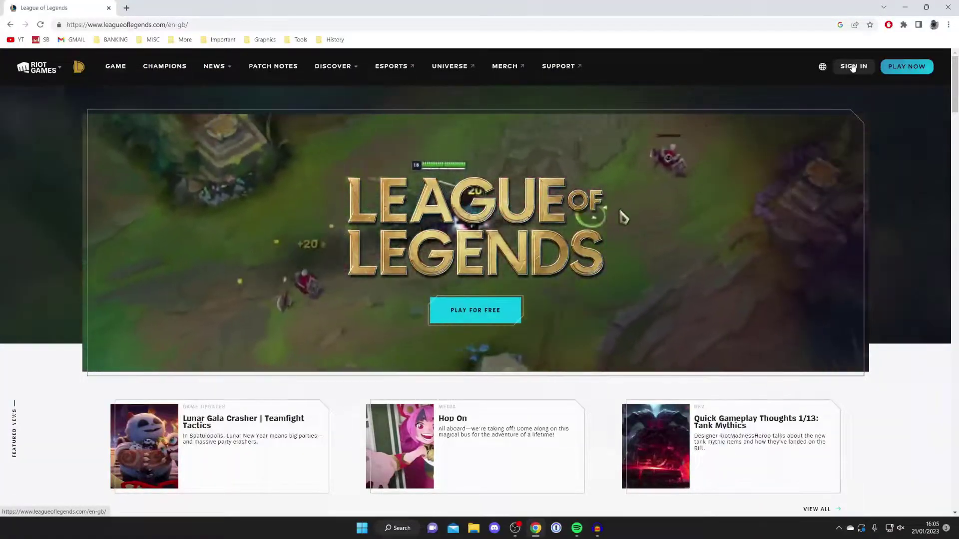
# - Sign in to the Riot account on the website using the saved credentials
pyautogui.click(853, 68)
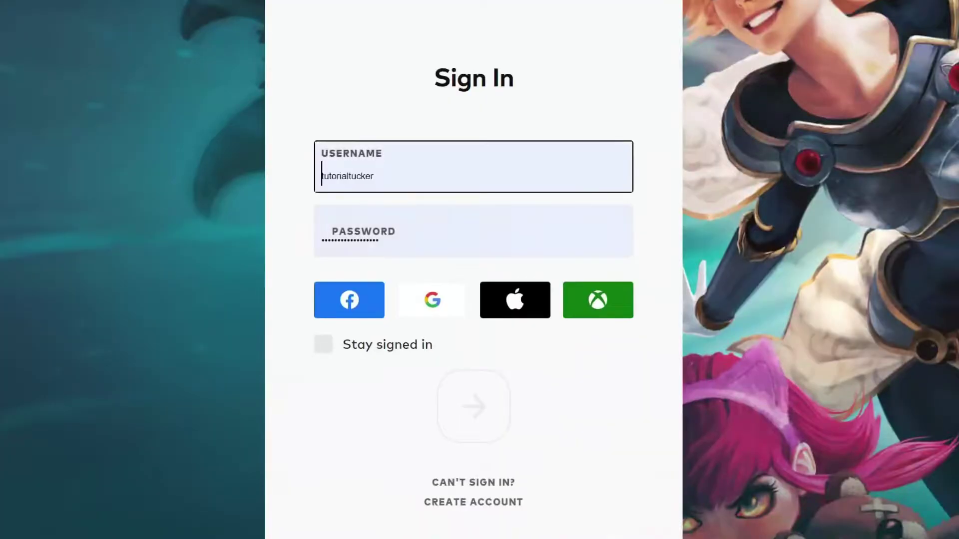
pyautogui.click(548, 105)
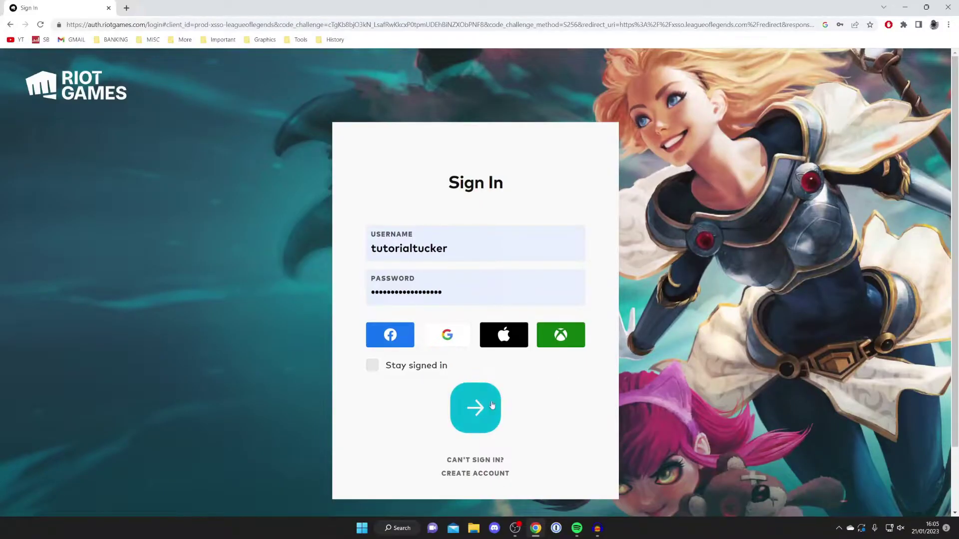
pyautogui.click(477, 413)
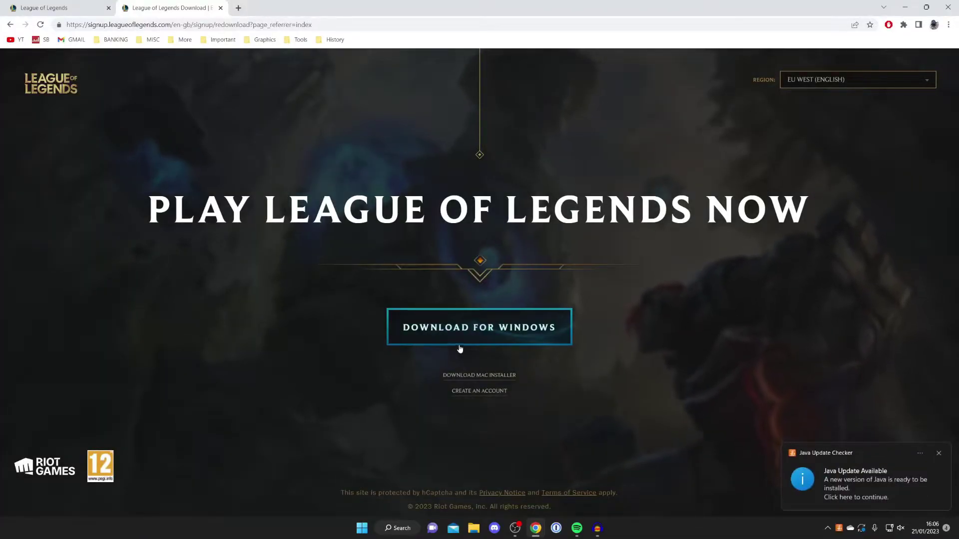
# - Download the League of Legends Windows installer (.exe, 66.7 MB)
pyautogui.click(489, 334)
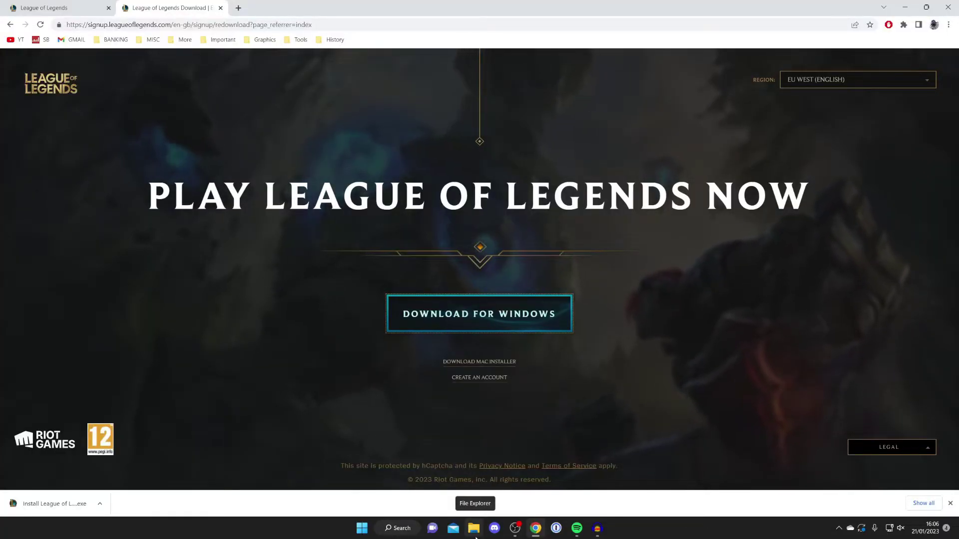
# - Run the downloaded installer and install League of Legends to D:\New folder\Riot Games
pyautogui.click(54, 505)
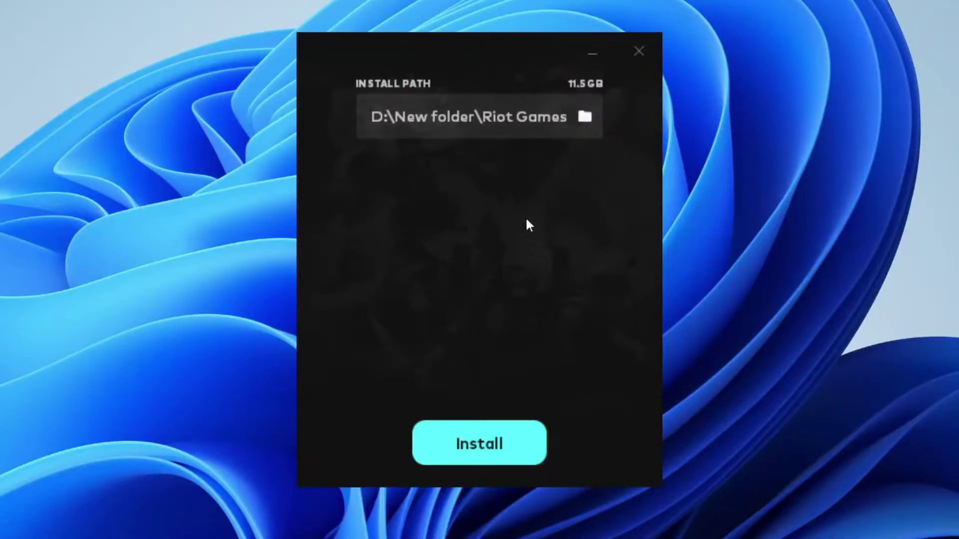
pyautogui.click(495, 456)
pyautogui.click(494, 446)
pyautogui.write('tutorialtucker')
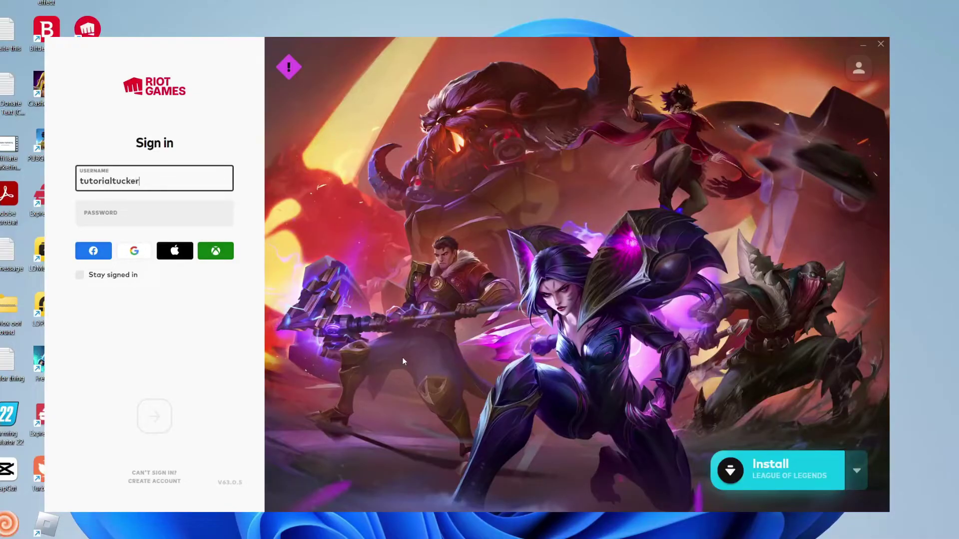
# - Enter the account password in the Riot Client and sign in
pyautogui.press('Tab')
pyautogui.write('••')
pyautogui.press('Return')
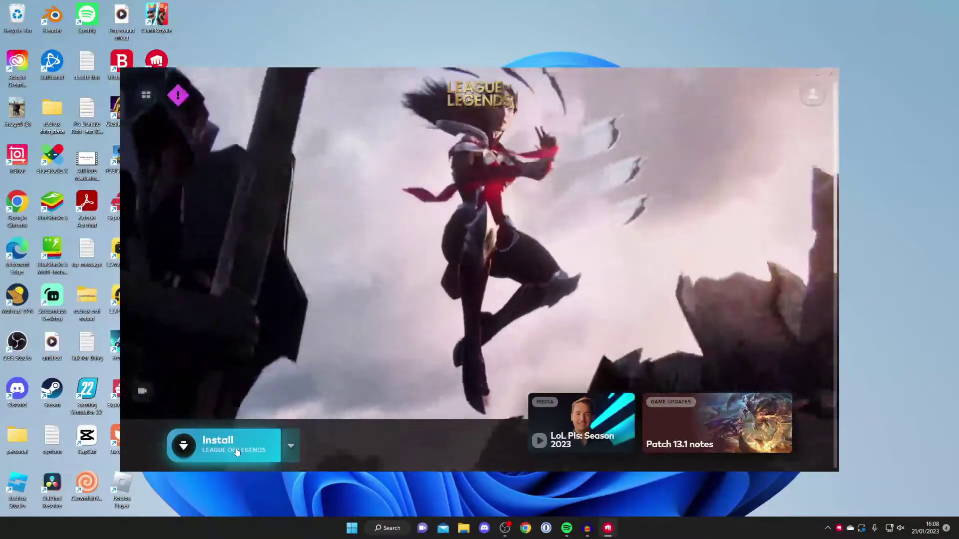
# - Start installing League of Legends with language English and region EU West
pyautogui.click(237, 451)
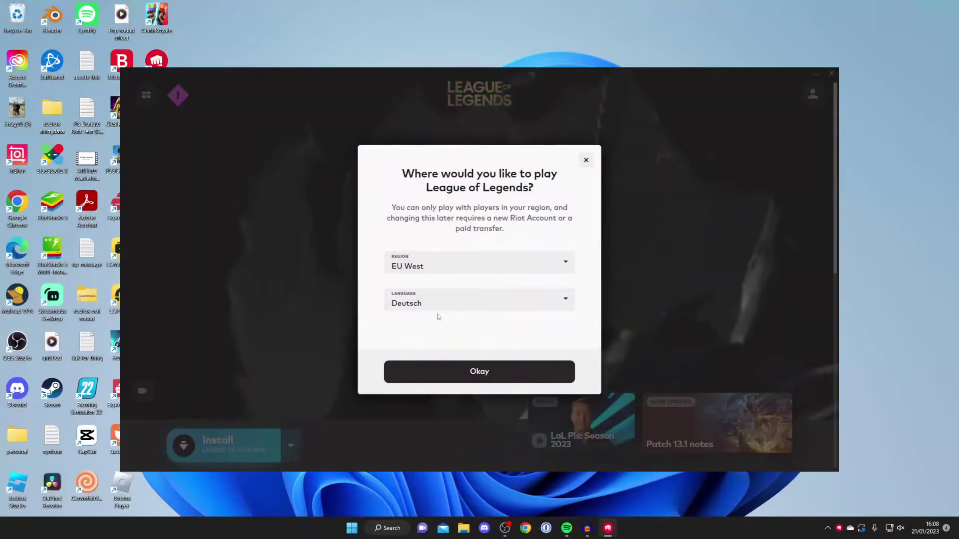
pyautogui.click(438, 300)
pyautogui.click(419, 331)
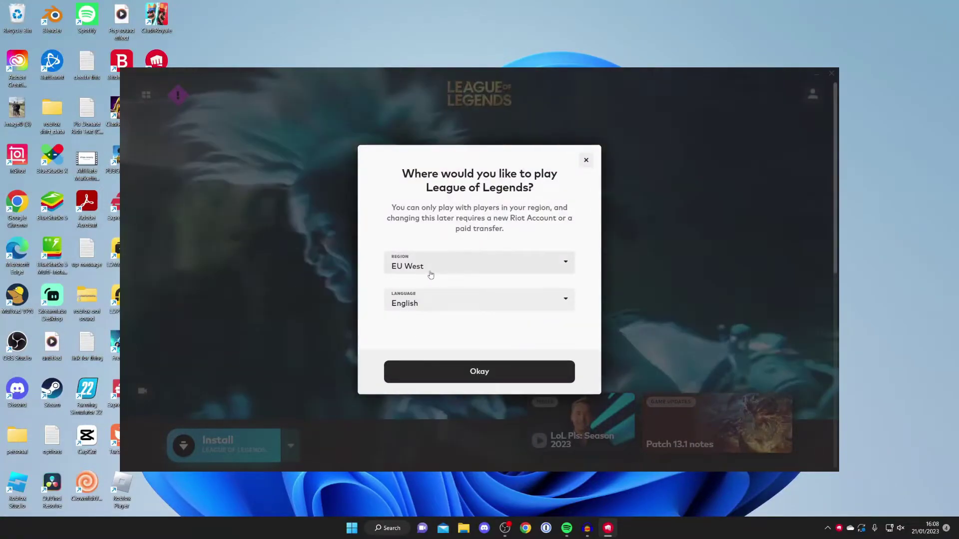
pyautogui.click(428, 271)
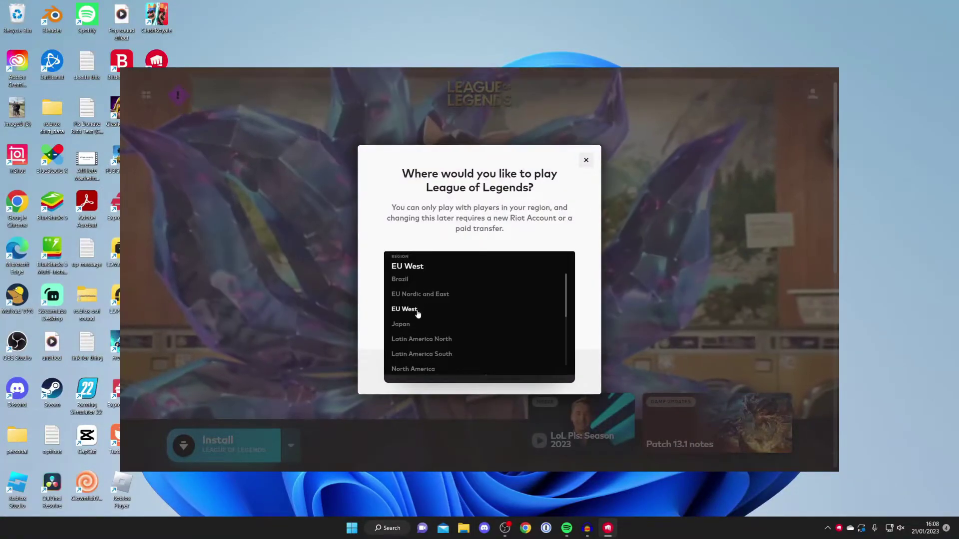
pyautogui.click(426, 270)
pyautogui.click(458, 371)
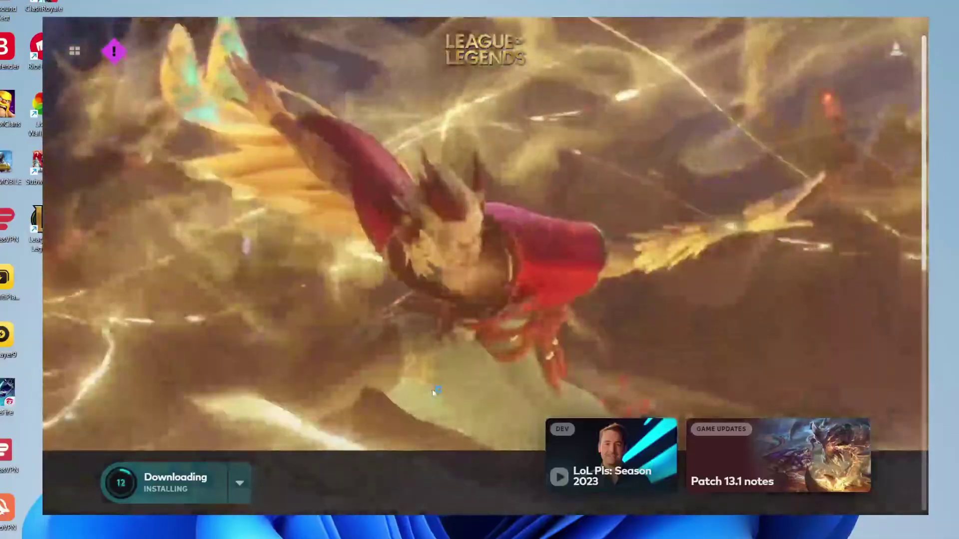
# - Switch to the My Games library, where League of Legends shows updating at 19%
pyautogui.moveTo(122, 502)
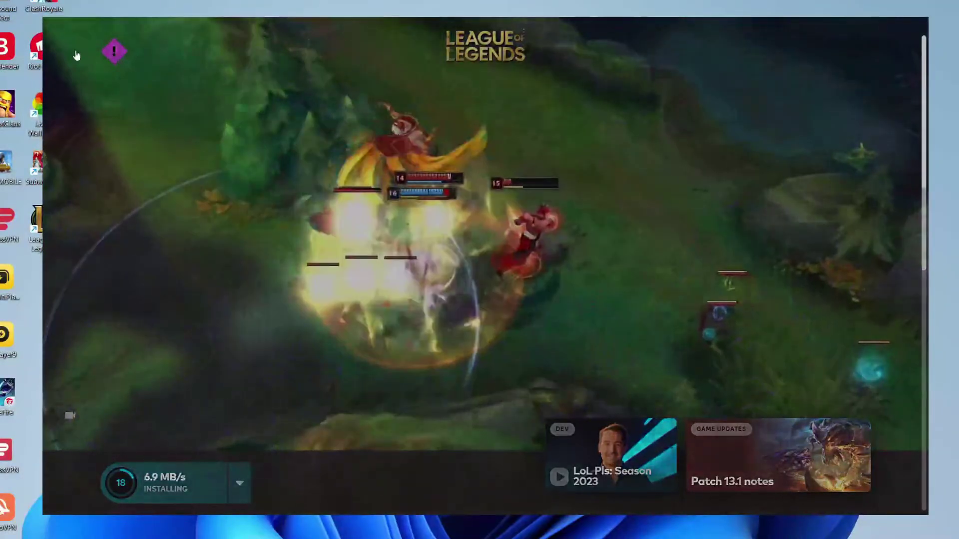
pyautogui.click(75, 52)
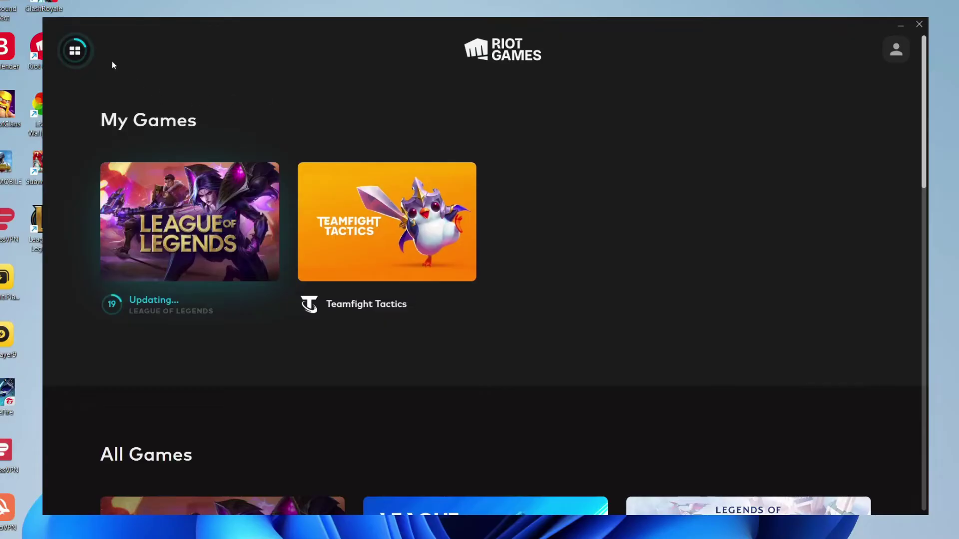
# - Return to the League of Legends page from My Games to watch the download progress
pyautogui.moveTo(69, 59)
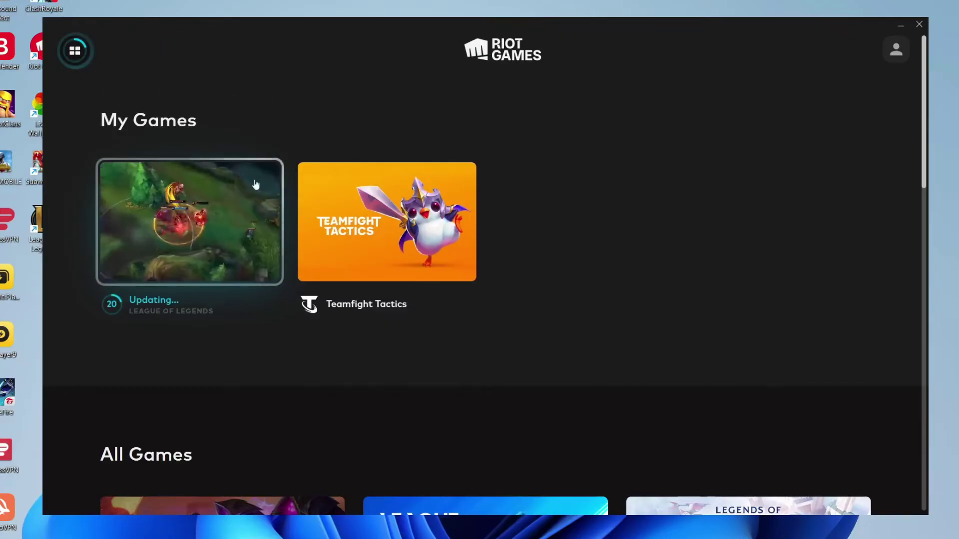
pyautogui.click(240, 250)
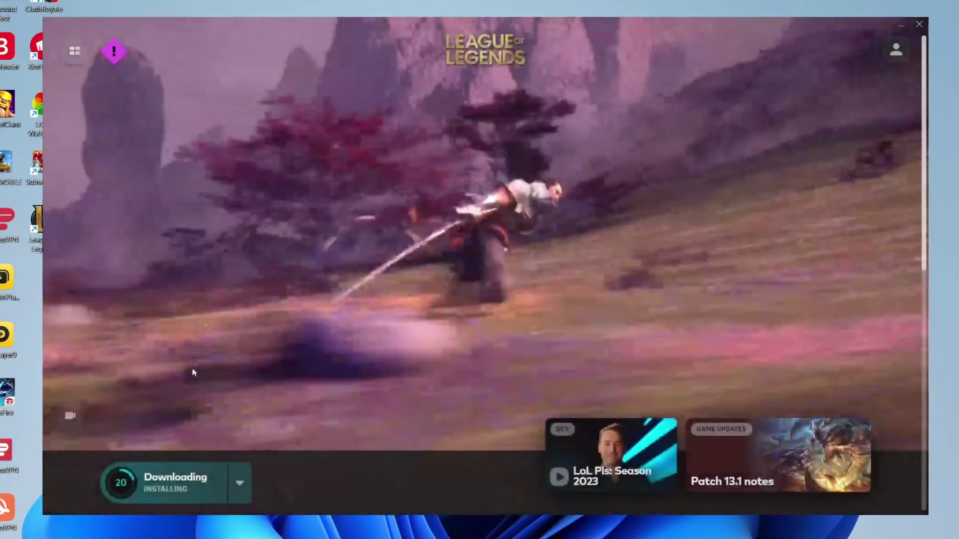